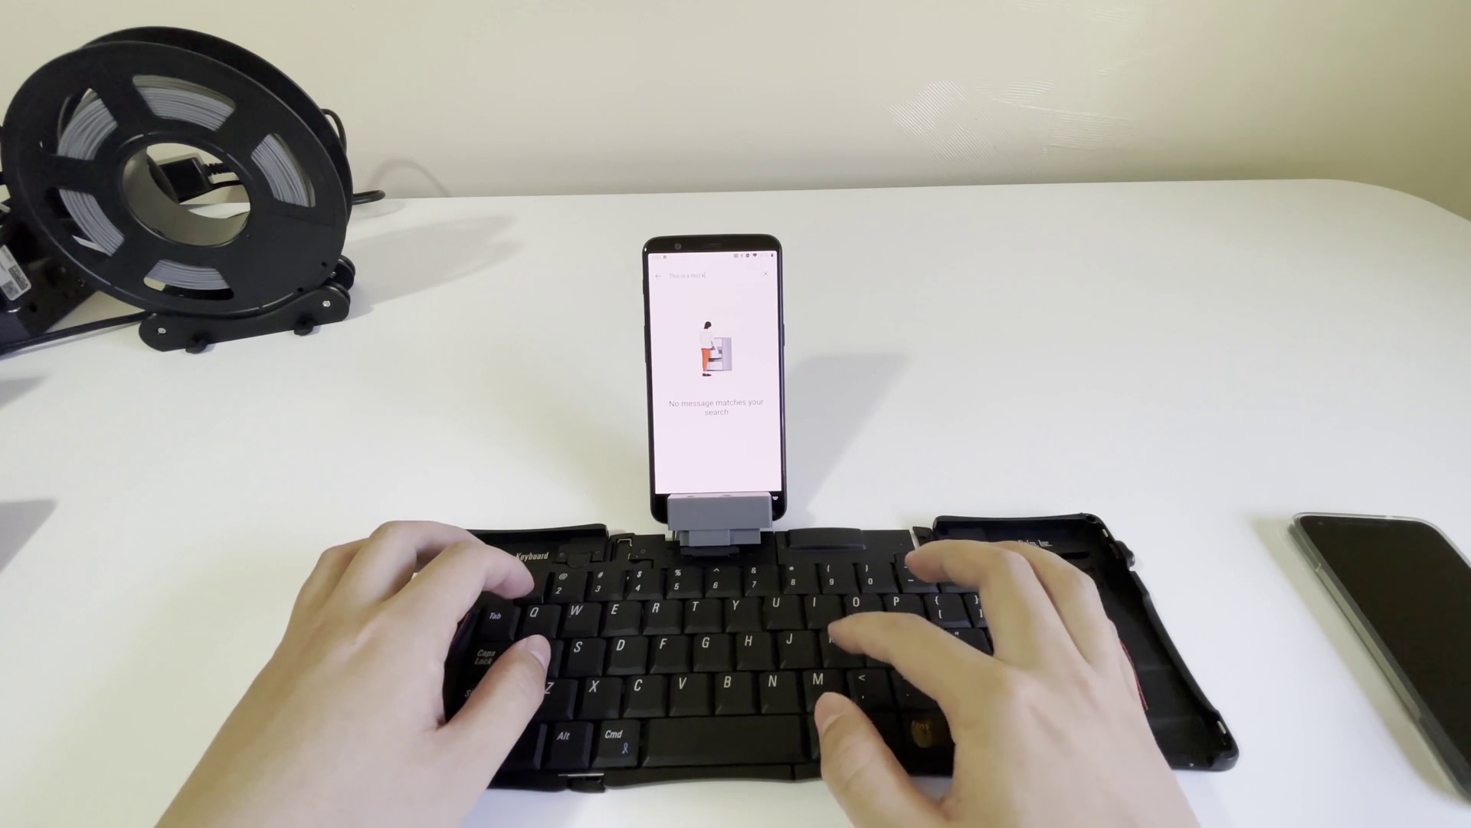
{"action": "type", "text": "k"}
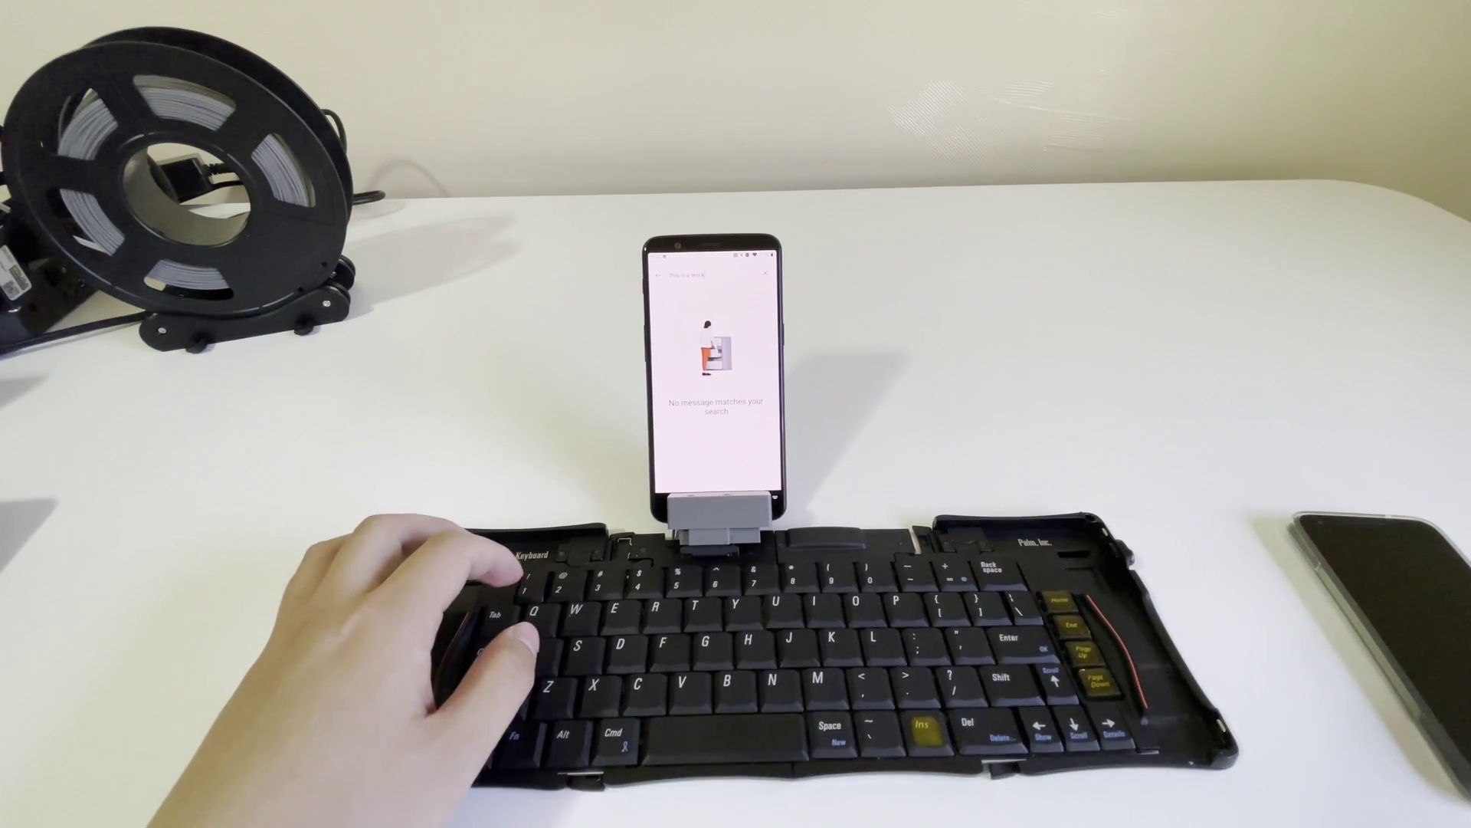
{"action": "type", "text": "k"}
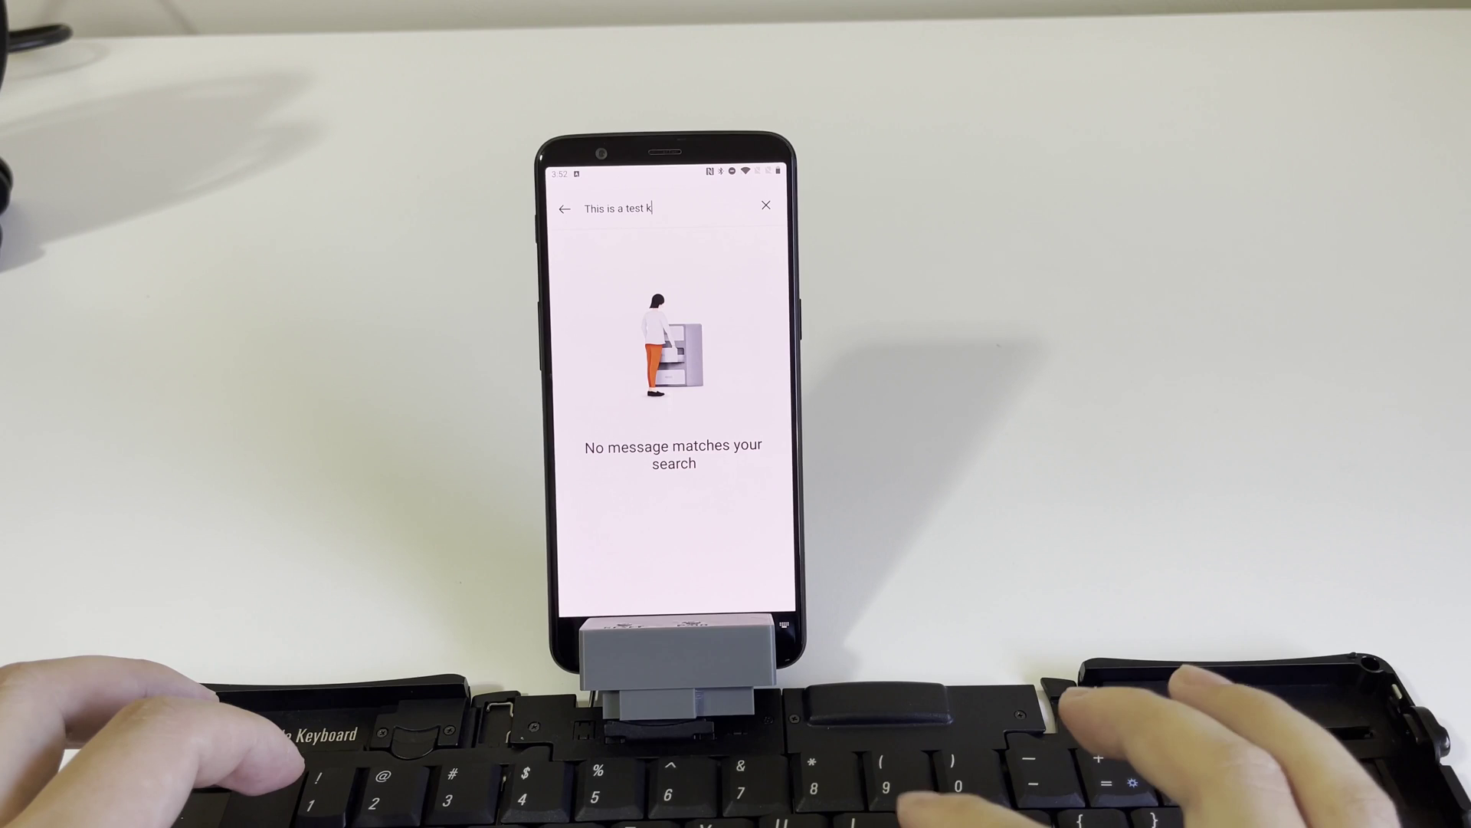
{"action": "type", "text": "k"}
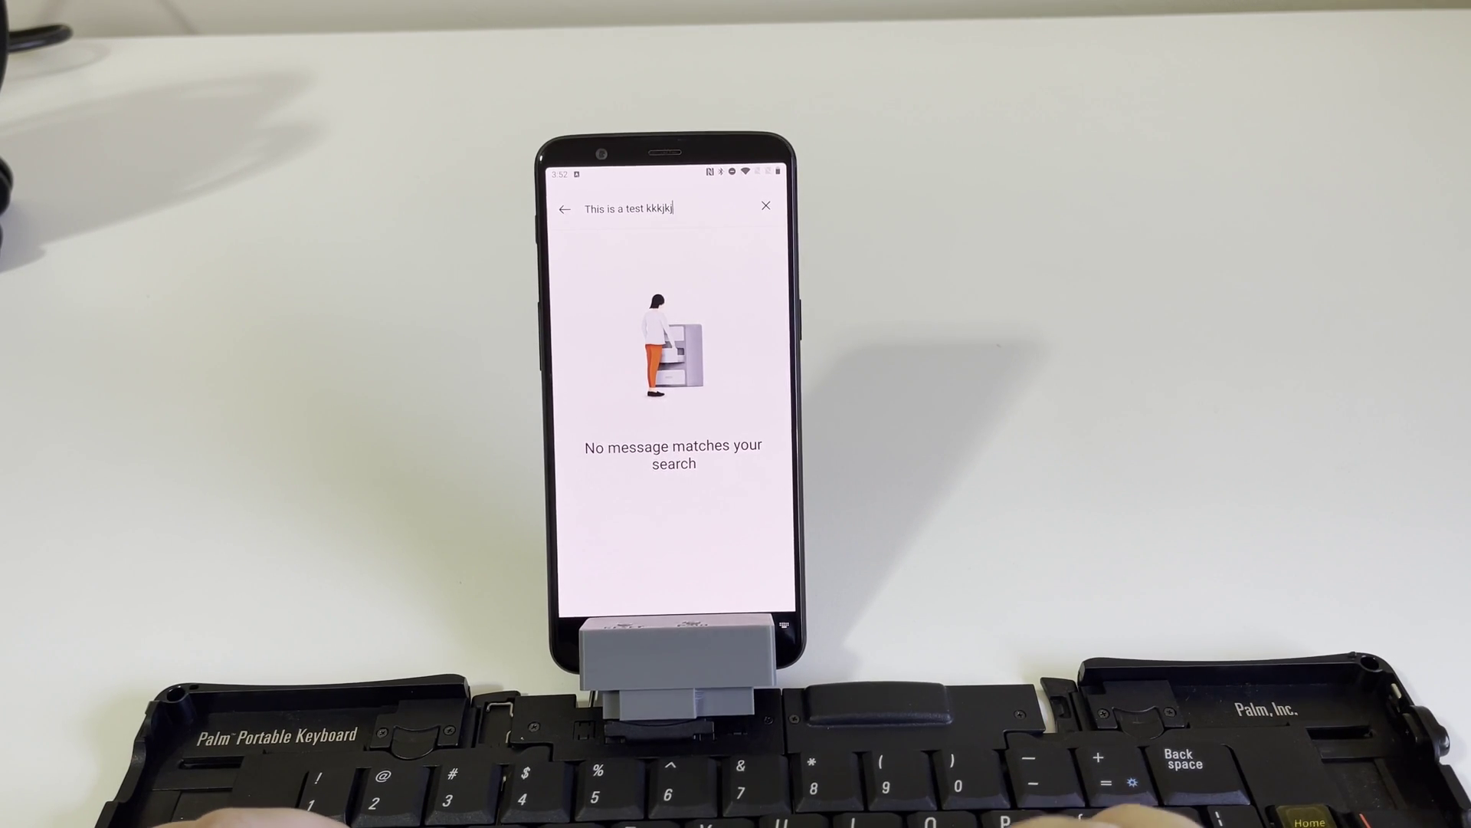
{"action": "type", "text": "ljljljlj"}
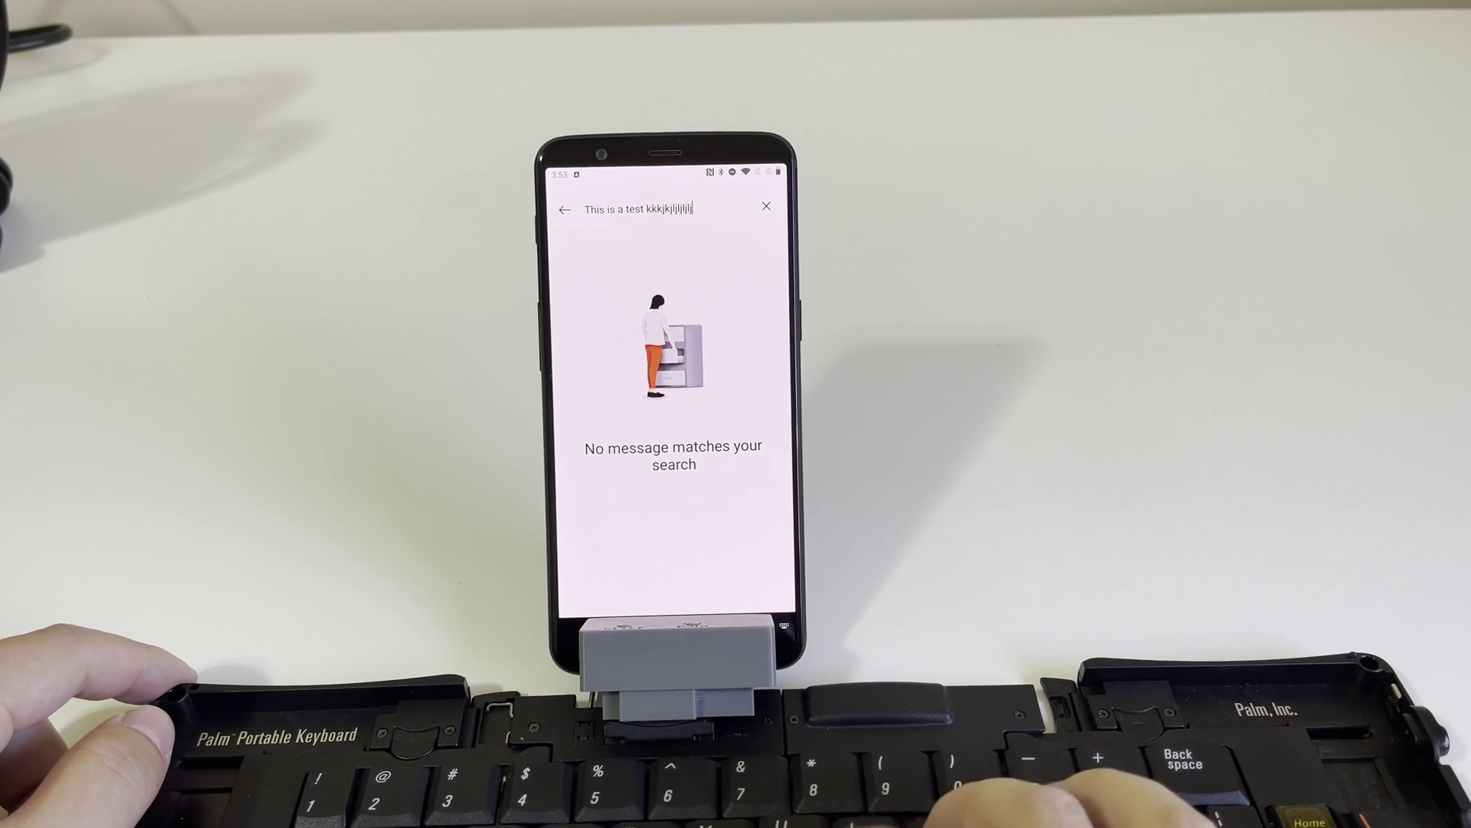
{"action": "type", "text": "ioioioio"}
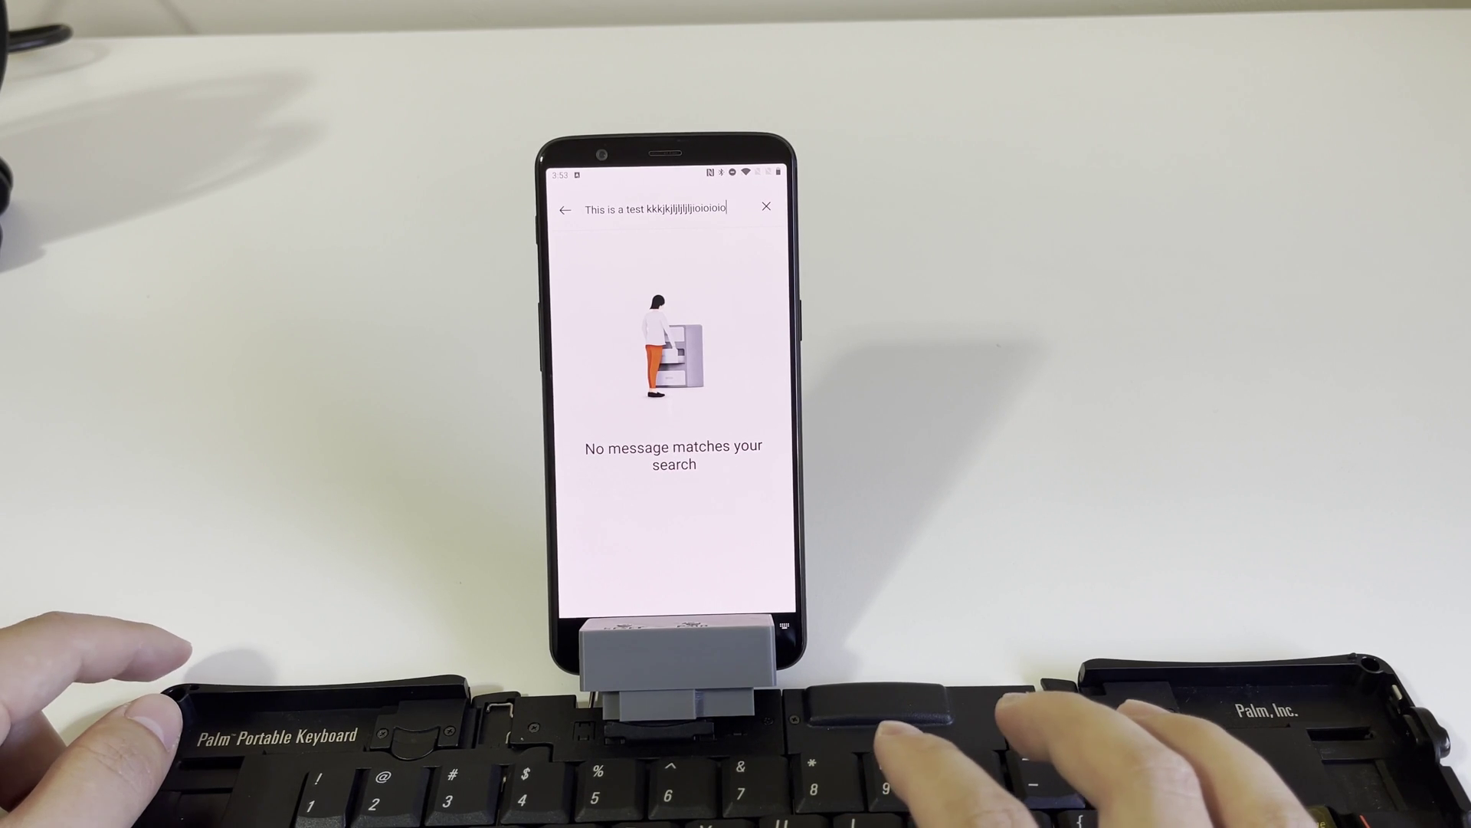
{"action": "type", "text": "io"}
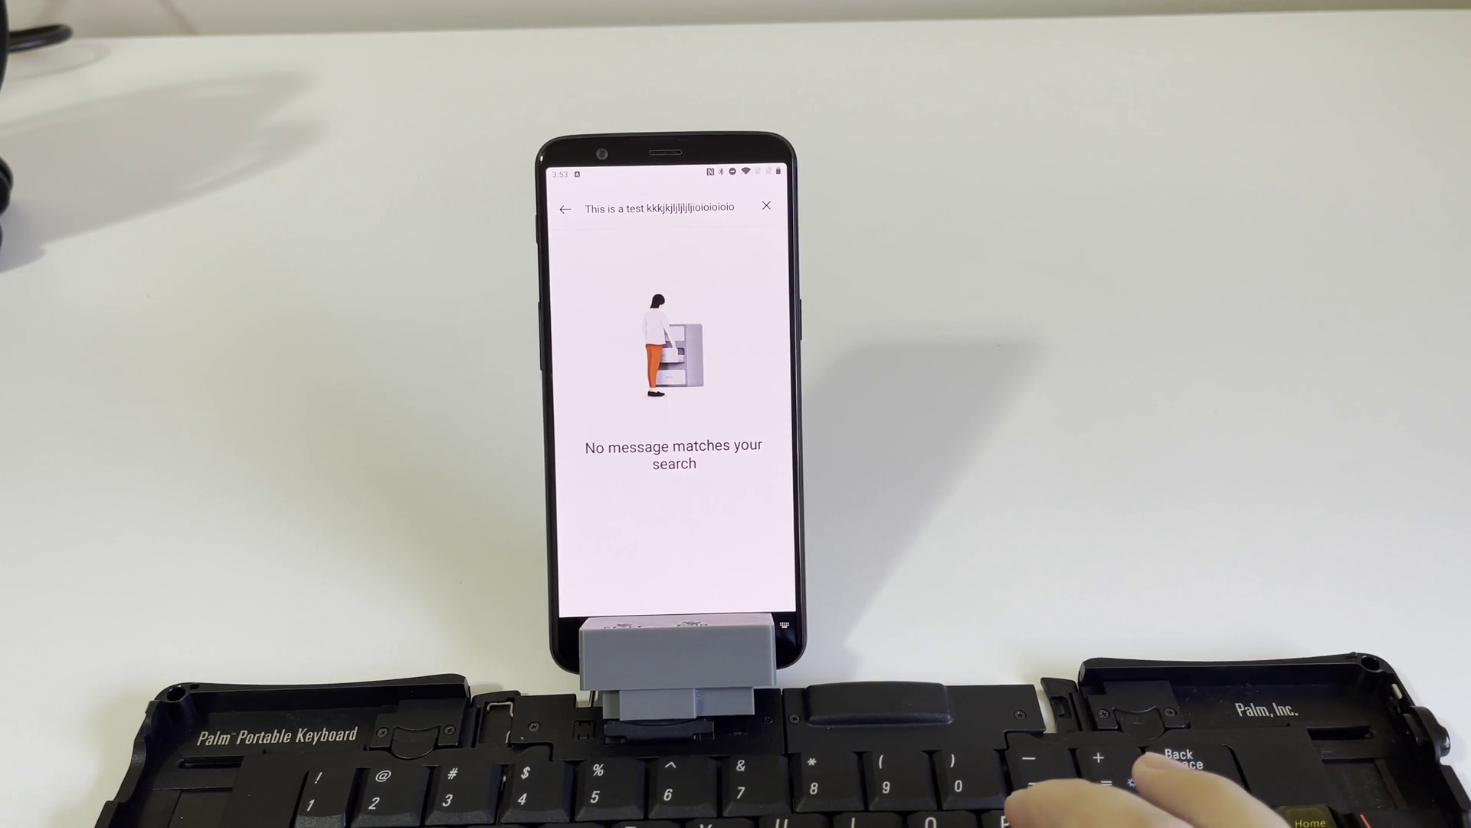
{"action": "key", "text": "BackSpace"}
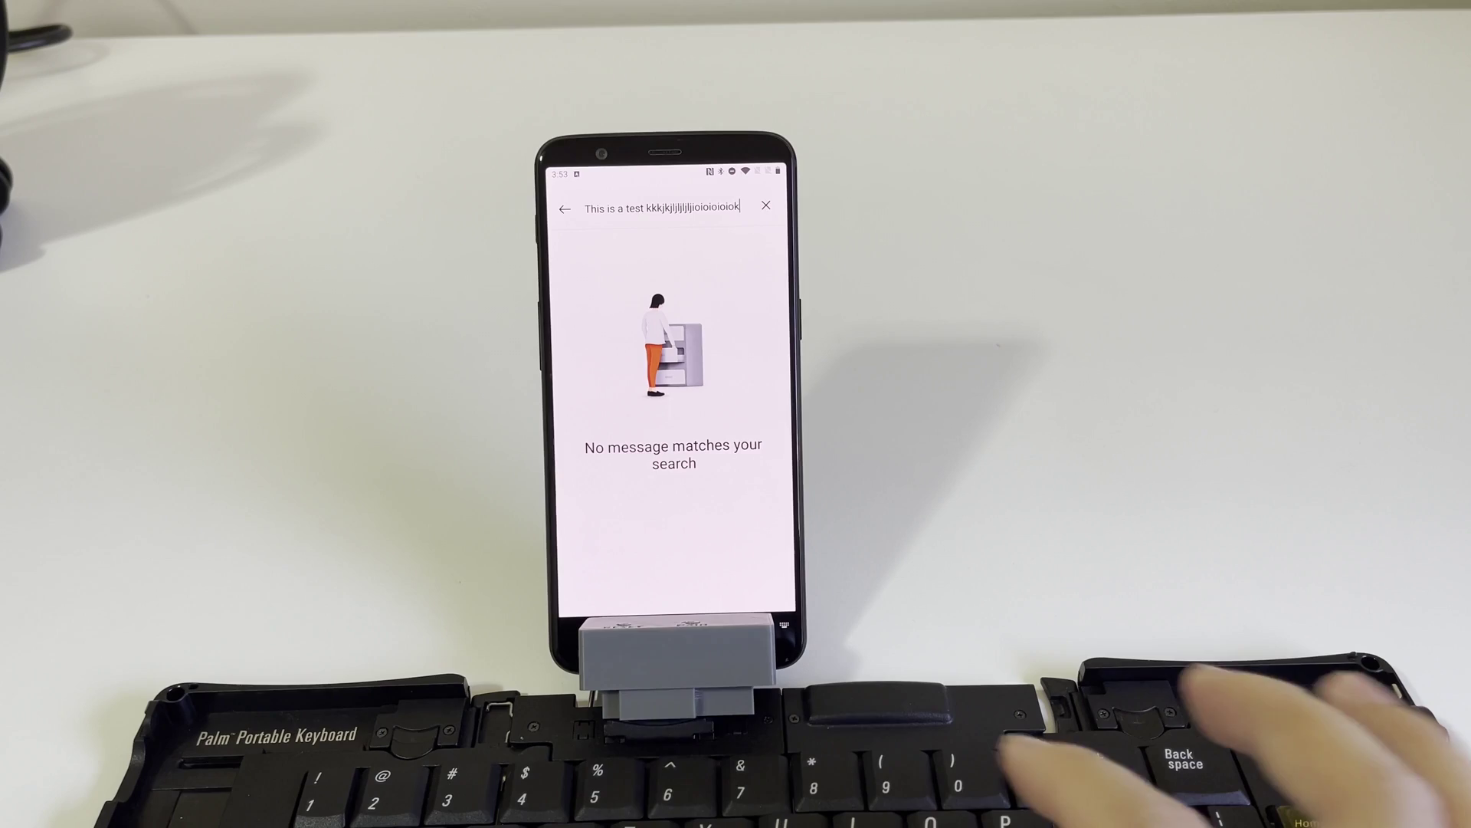